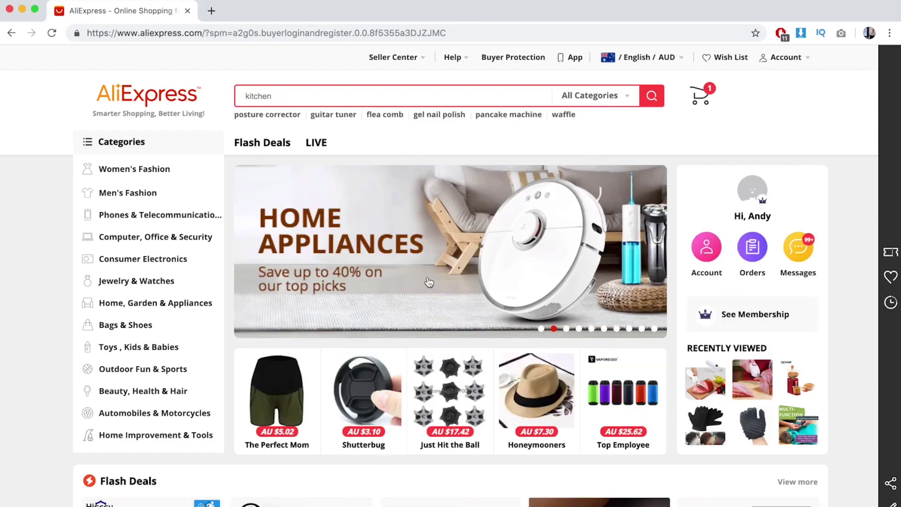
Go from the store home page to My AliExpress to see order counts and logistics
{"action": "scroll", "coordinate": [429, 282], "scroll_direction": "down", "scroll_amount": 2}
{"action": "scroll", "coordinate": [727, 181], "scroll_direction": "up", "scroll_amount": 2}
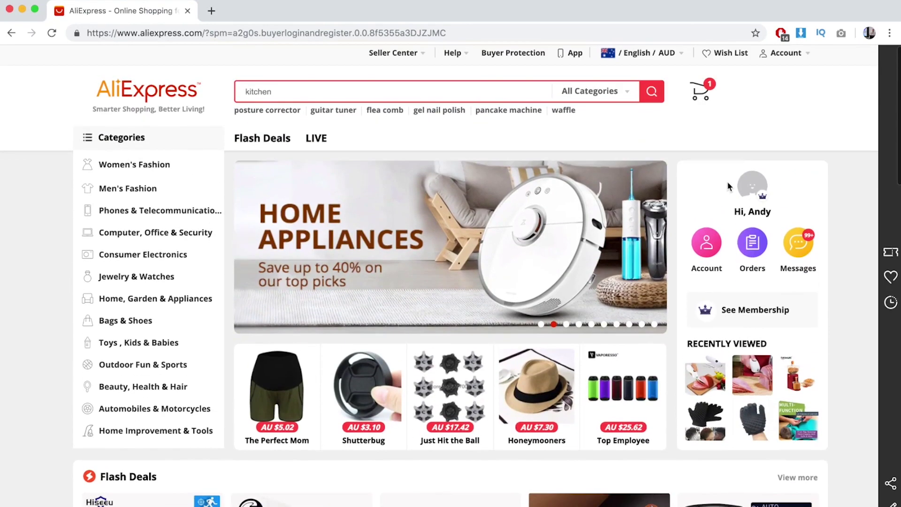
{"action": "left_click", "coordinate": [707, 252]}
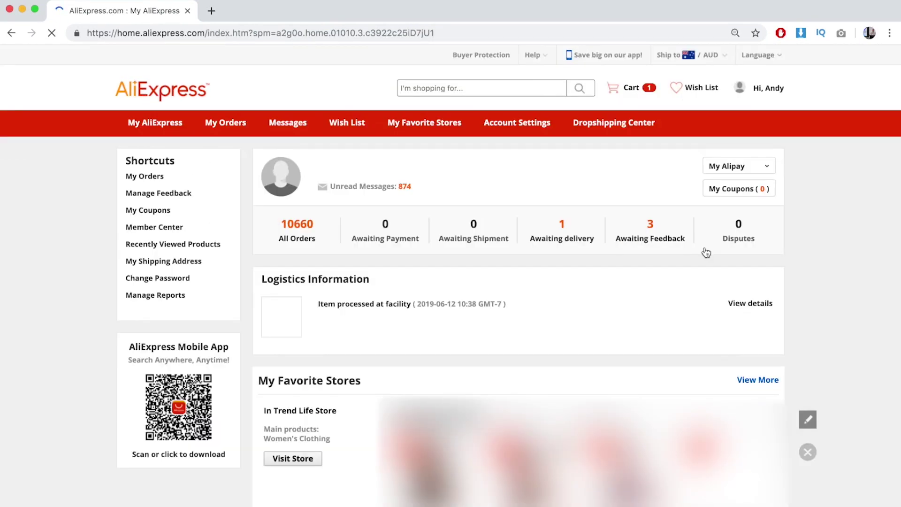
Go to the Dropshipping Center, then start a new tab searching 'aliexpress dropshipping center'
{"action": "left_click", "coordinate": [596, 126]}
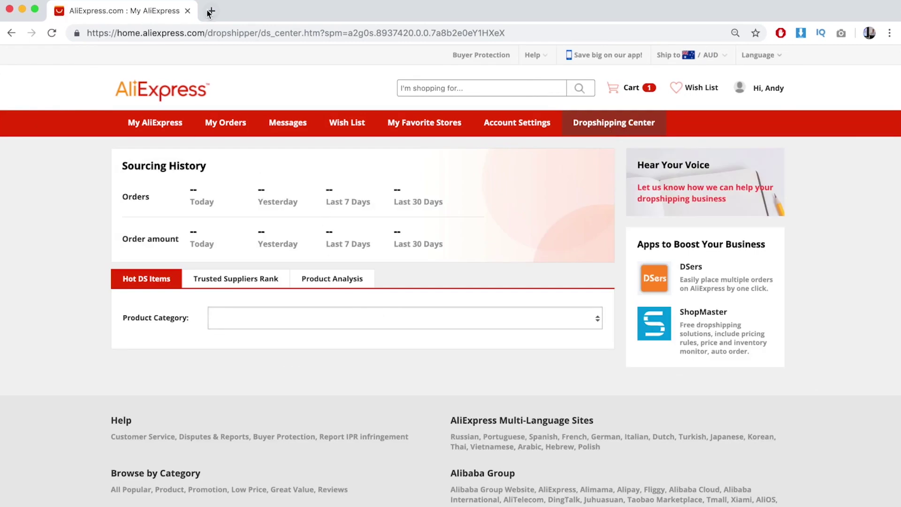
{"action": "left_click", "coordinate": [210, 11]}
{"action": "type", "text": "aliexpres"}
{"action": "key", "text": "Down"}
Search Google for 'aliexpress dropshipping center', open the top result in a new tab, then close it
{"action": "key", "text": "Return"}
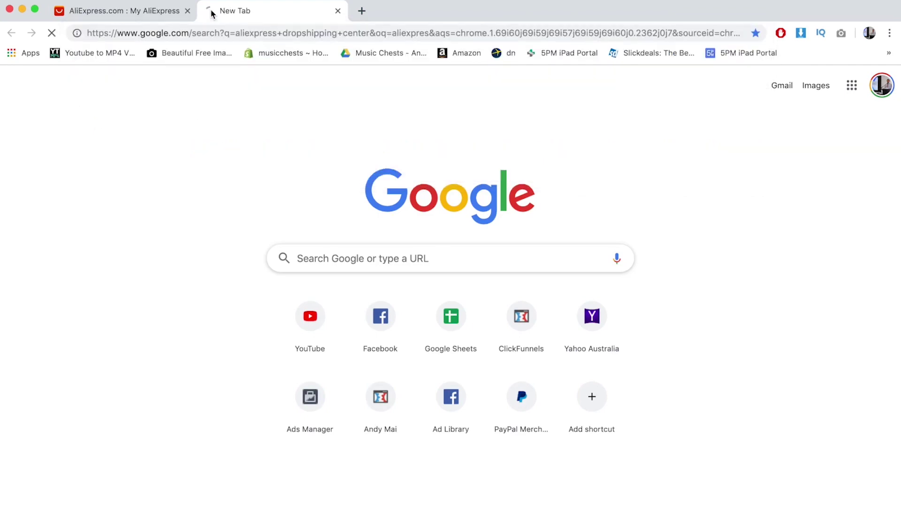
{"action": "right_click", "coordinate": [194, 161]}
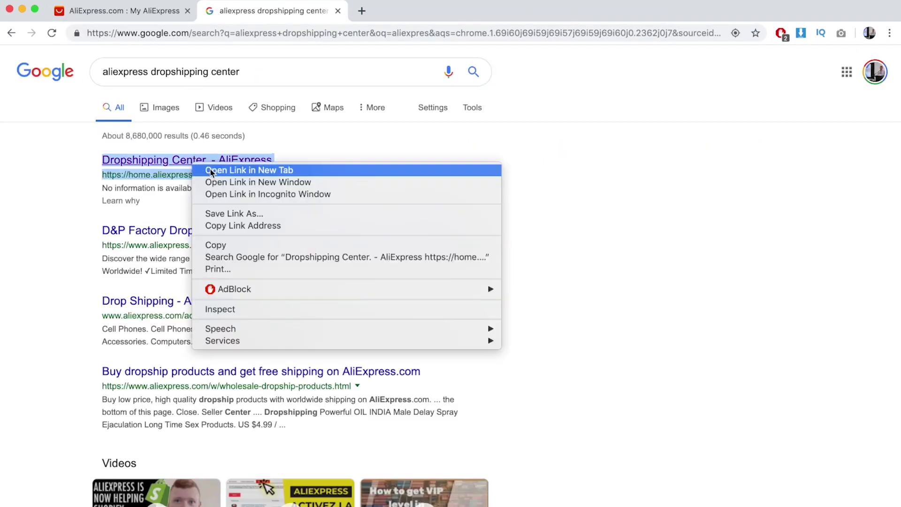
{"action": "left_click", "coordinate": [211, 170]}
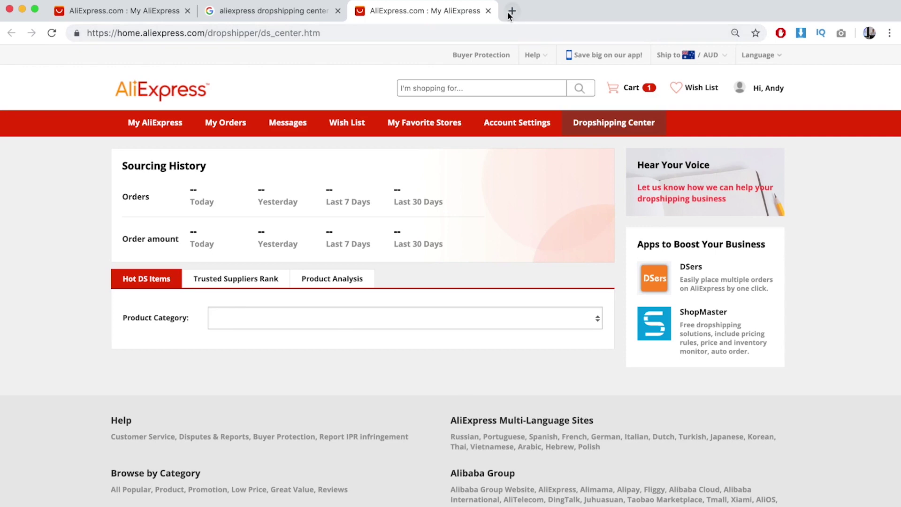
{"action": "left_click", "coordinate": [489, 10]}
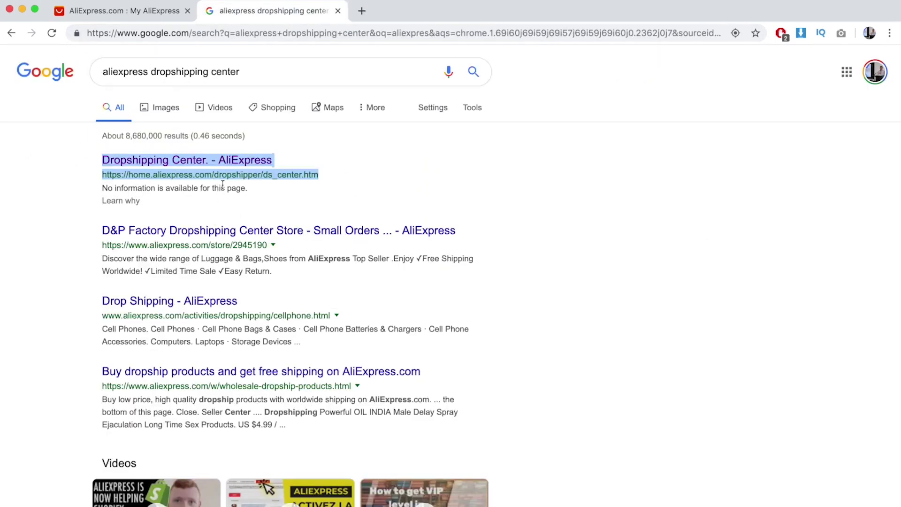
Close the Google tab and filter Hot DS Items to All Categories
{"action": "left_click", "coordinate": [338, 11]}
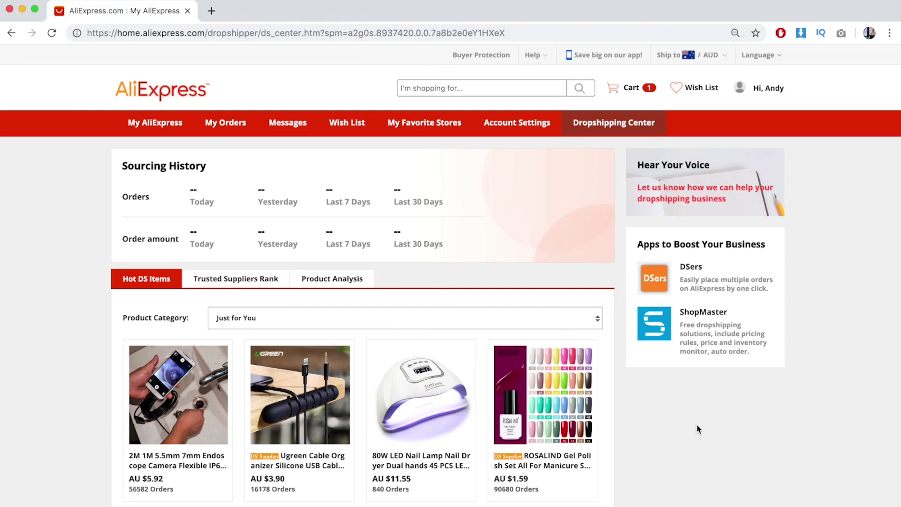
{"action": "scroll", "coordinate": [183, 321], "scroll_direction": "down", "scroll_amount": 2}
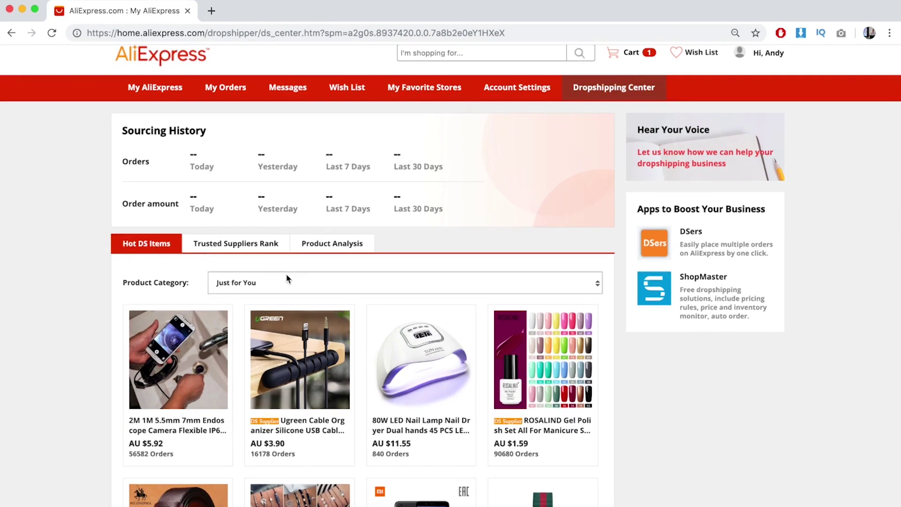
{"action": "left_click", "coordinate": [288, 280]}
{"action": "left_click", "coordinate": [181, 318]}
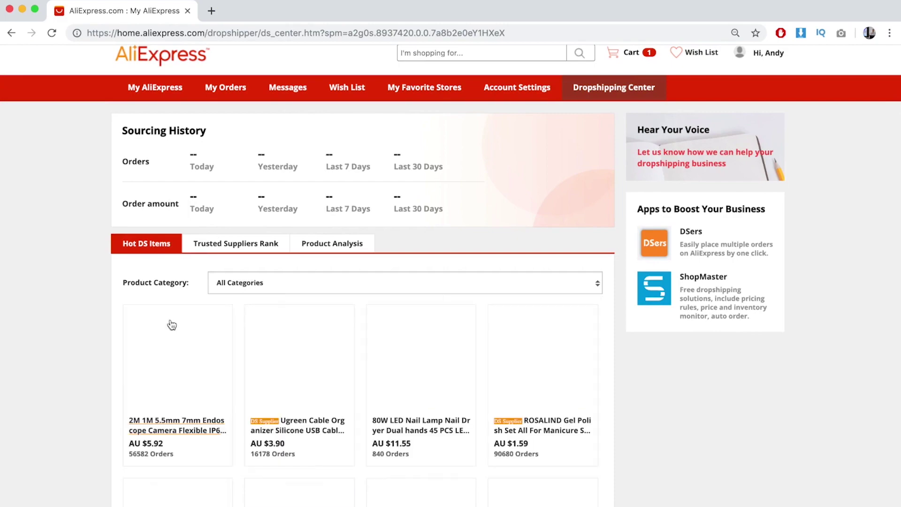
Browse the Hot DS Items grid and move to page 2 of the listing
{"action": "scroll", "coordinate": [113, 334], "scroll_direction": "down", "scroll_amount": 10}
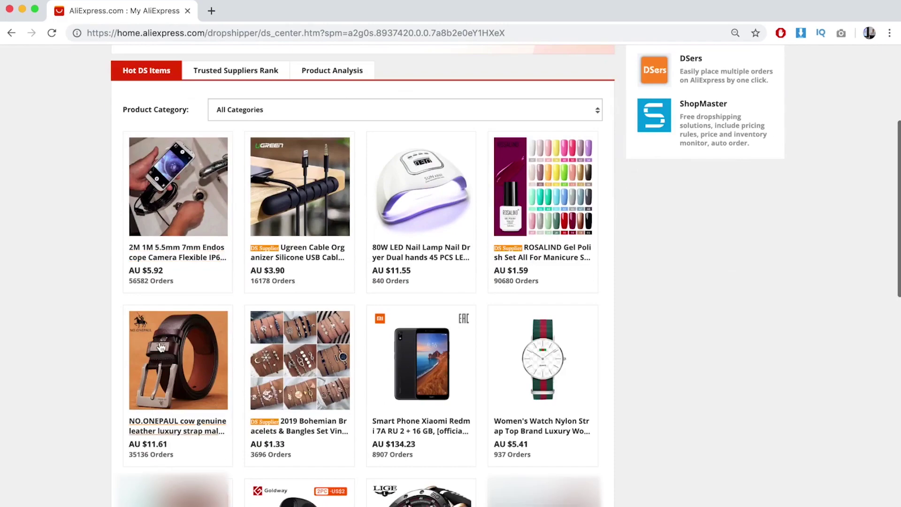
{"action": "scroll", "coordinate": [568, 195], "scroll_direction": "up", "scroll_amount": 2}
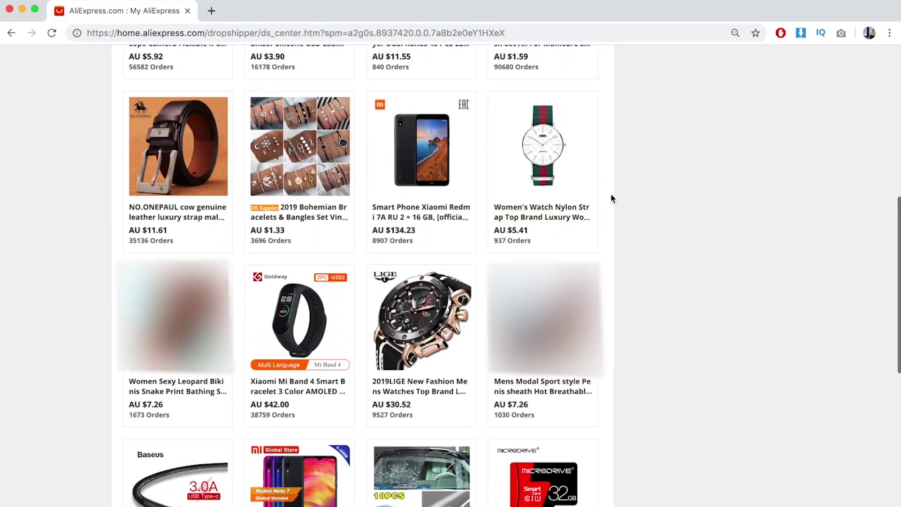
{"action": "scroll", "coordinate": [382, 297], "scroll_direction": "down", "scroll_amount": 3}
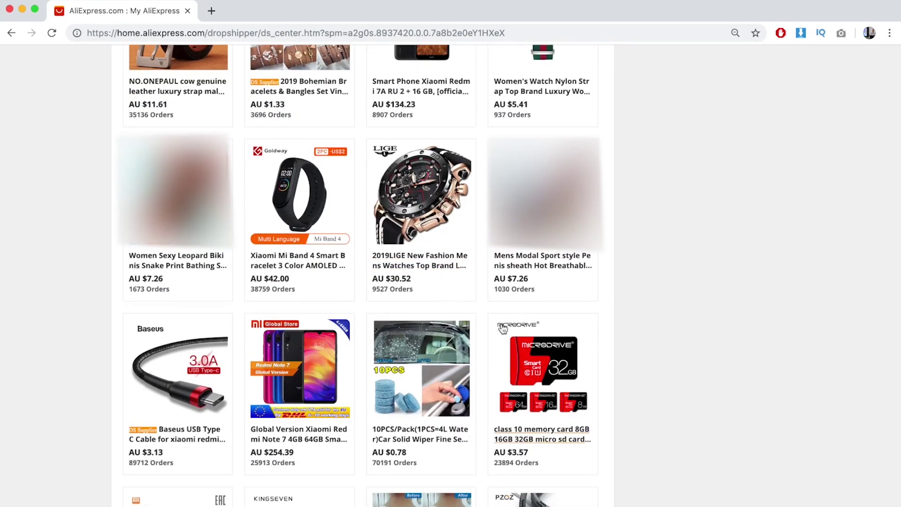
{"action": "scroll", "coordinate": [516, 324], "scroll_direction": "up", "scroll_amount": 2}
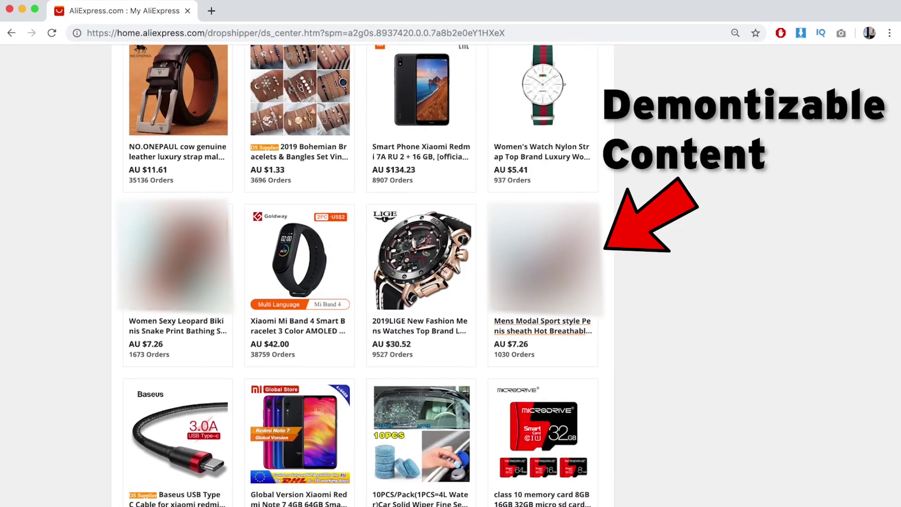
{"action": "scroll", "coordinate": [554, 263], "scroll_direction": "up", "scroll_amount": 3}
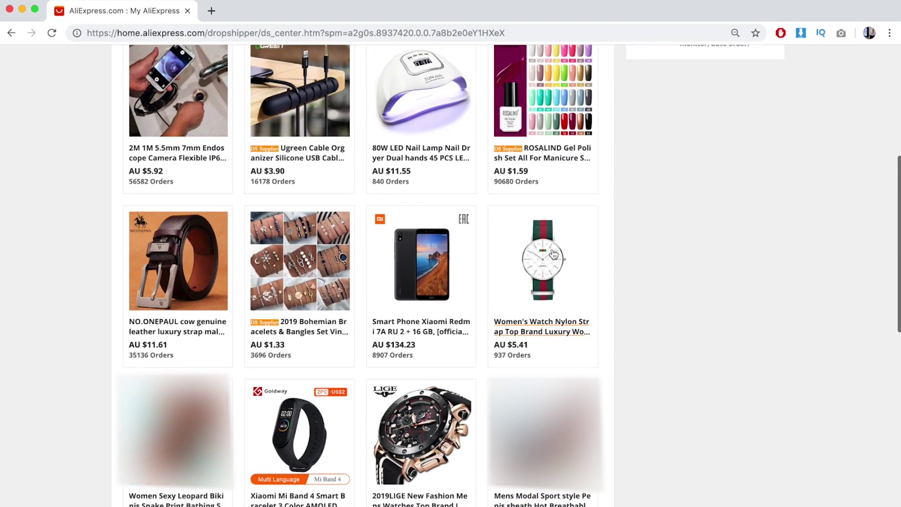
{"action": "scroll", "coordinate": [562, 287], "scroll_direction": "up", "scroll_amount": 3}
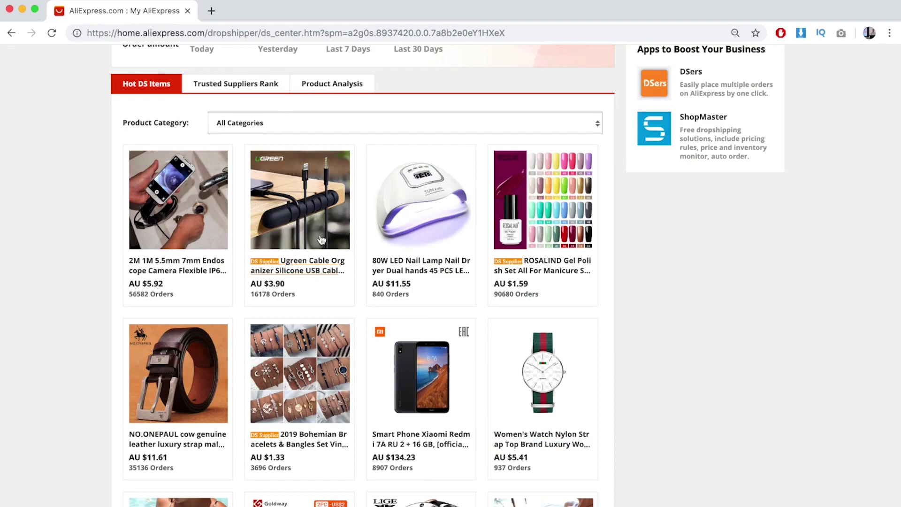
{"action": "scroll", "coordinate": [322, 240], "scroll_direction": "down", "scroll_amount": 10}
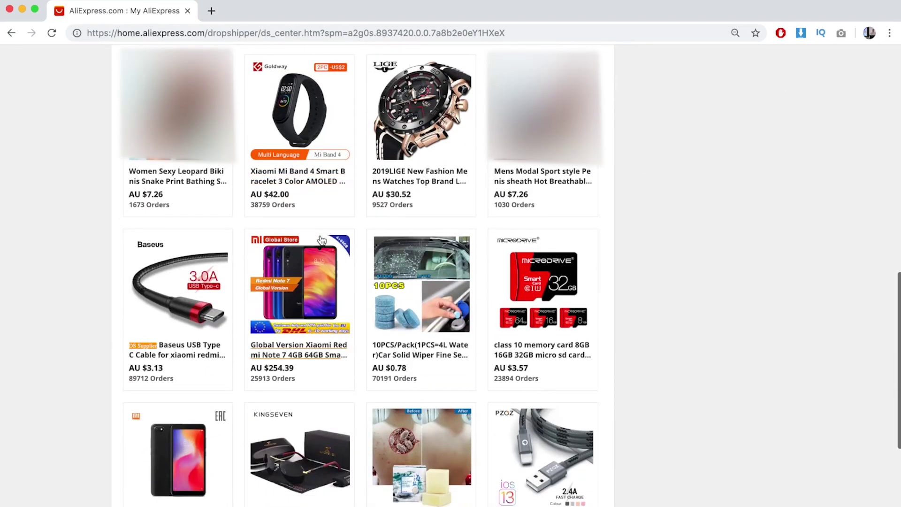
{"action": "scroll", "coordinate": [322, 240], "scroll_direction": "down", "scroll_amount": 4}
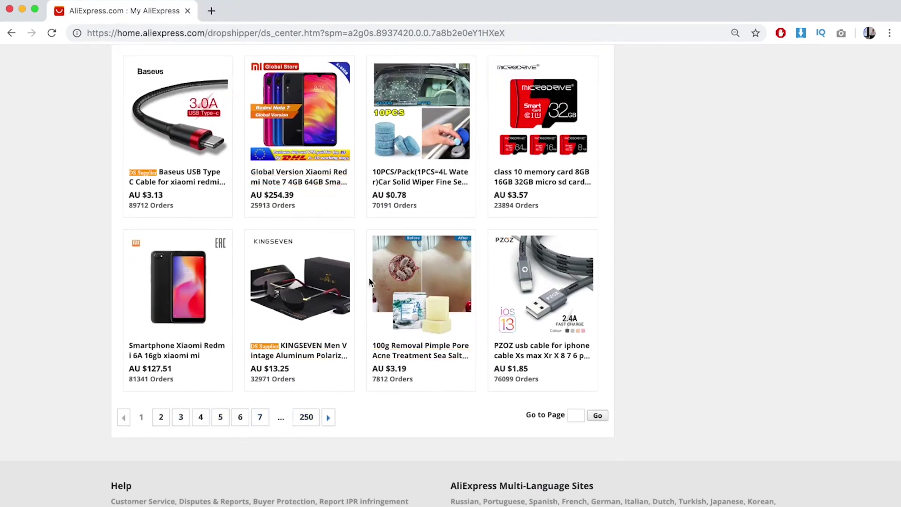
{"action": "left_click", "coordinate": [161, 417]}
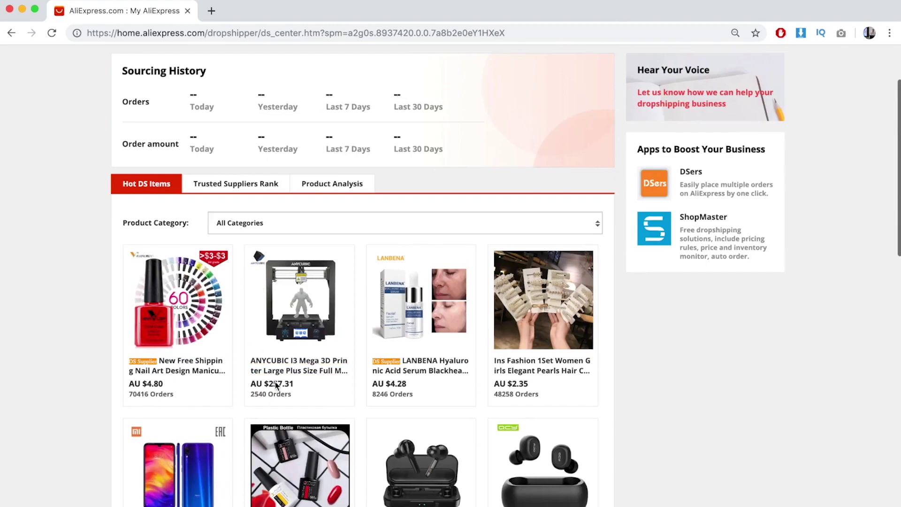
{"action": "scroll", "coordinate": [357, 351], "scroll_direction": "down", "scroll_amount": 6}
{"action": "scroll", "coordinate": [357, 351], "scroll_direction": "down", "scroll_amount": 4}
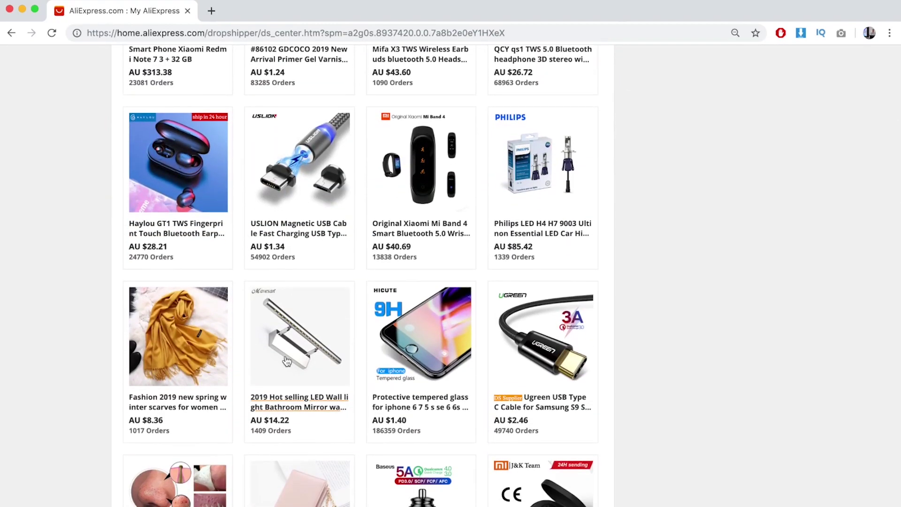
{"action": "scroll", "coordinate": [268, 360], "scroll_direction": "down", "scroll_amount": 6}
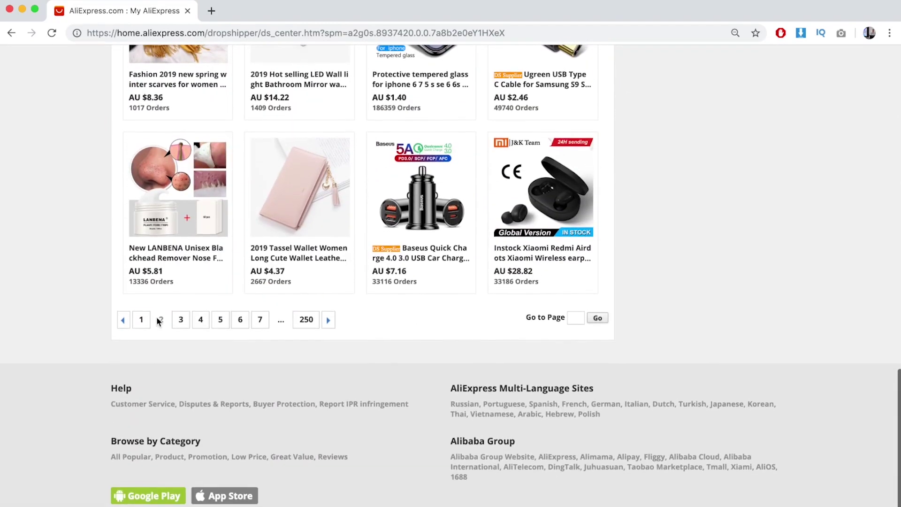
{"action": "scroll", "coordinate": [286, 319], "scroll_direction": "up", "scroll_amount": 6}
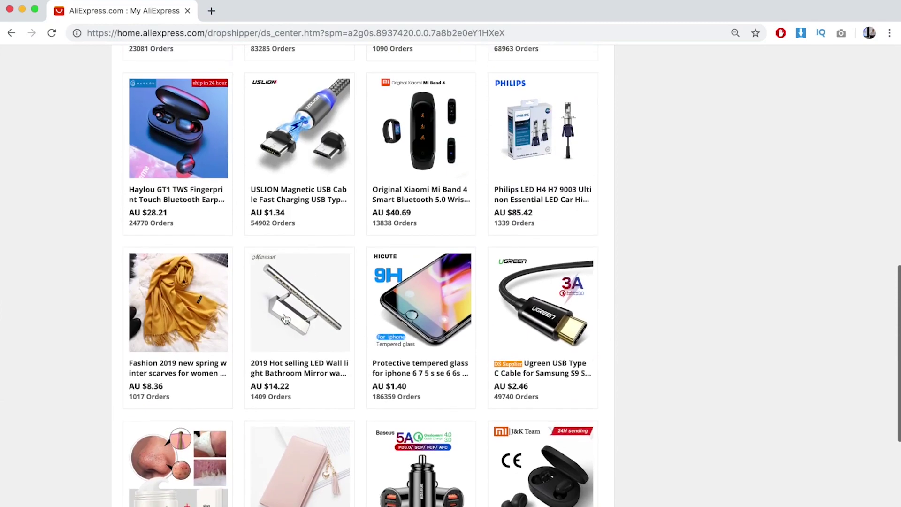
{"action": "scroll", "coordinate": [286, 319], "scroll_direction": "up", "scroll_amount": 10}
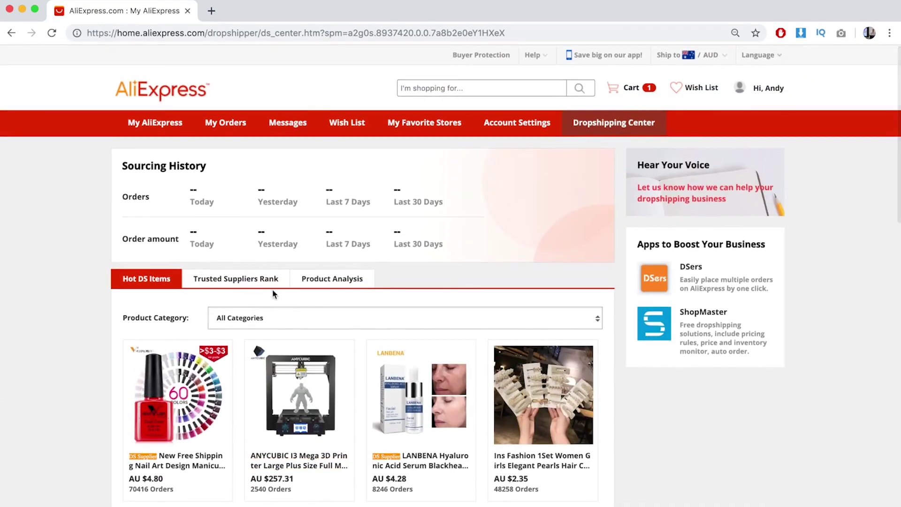
Open Product Analysis in its own new tab
{"action": "right_click", "coordinate": [341, 281]}
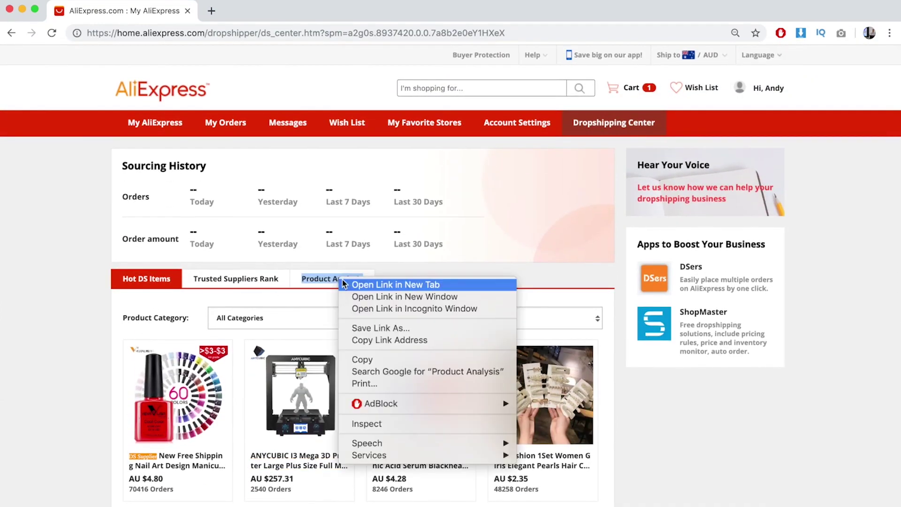
{"action": "left_click", "coordinate": [347, 281]}
{"action": "key", "text": "ctrl+Tab"}
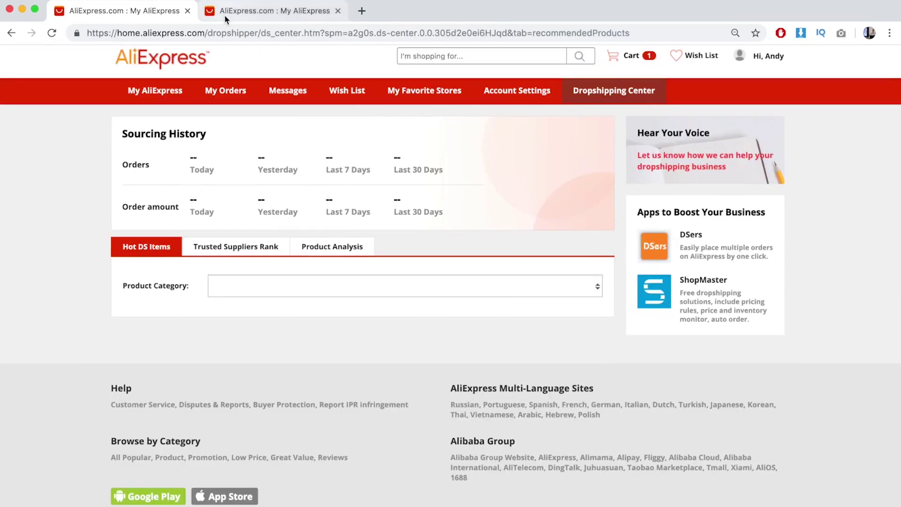
{"action": "scroll", "coordinate": [335, 357], "scroll_direction": "down", "scroll_amount": 3}
{"action": "scroll", "coordinate": [319, 282], "scroll_direction": "up", "scroll_amount": 3}
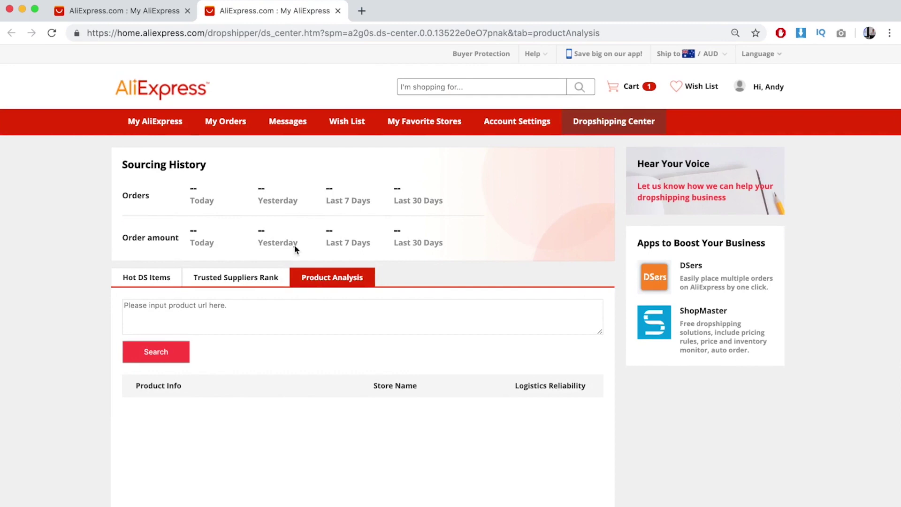
Open the Ugreen cable organizer in a new tab and paste its URL into Product Analysis
{"action": "left_click", "coordinate": [115, 18]}
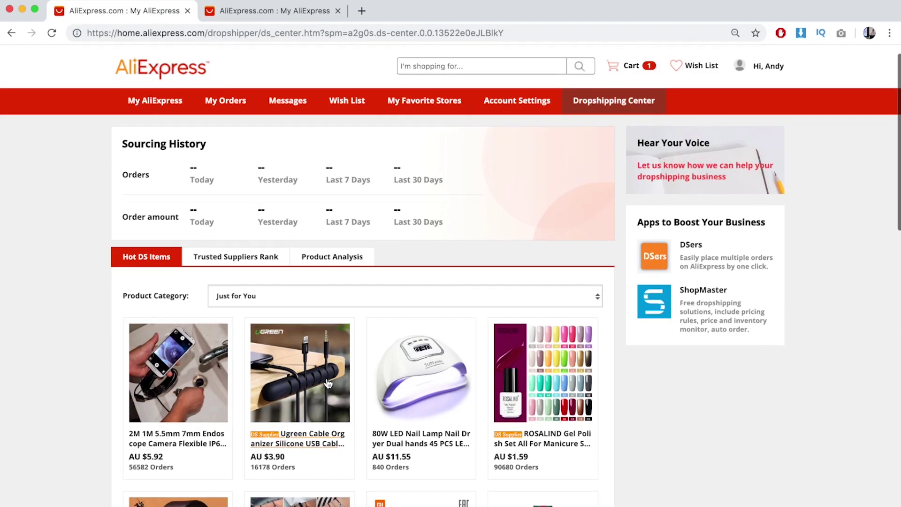
{"action": "right_click", "coordinate": [312, 382]}
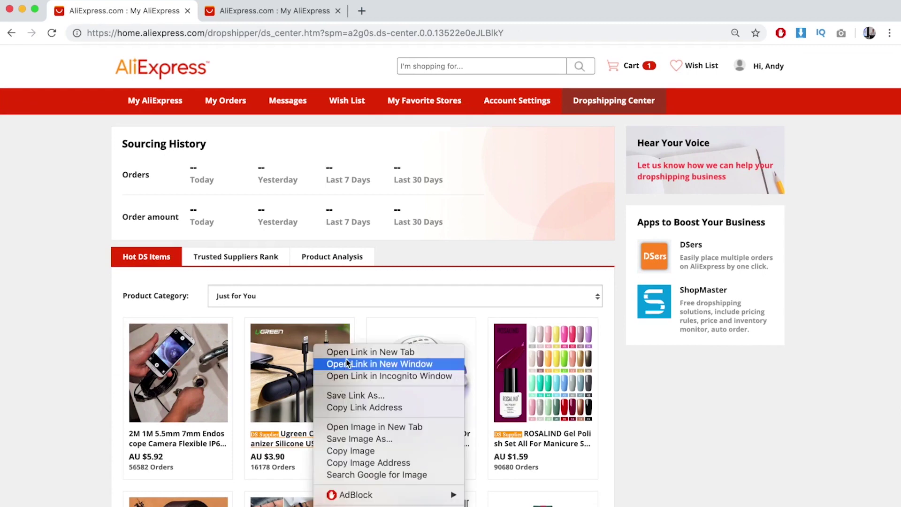
{"action": "left_click", "coordinate": [371, 352]}
{"action": "left_click", "coordinate": [258, 10]}
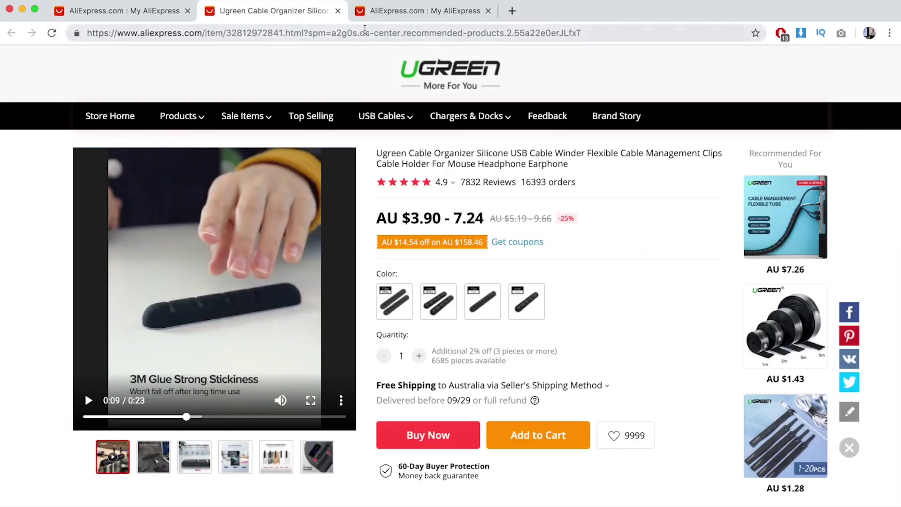
{"action": "left_click", "coordinate": [364, 29]}
{"action": "key", "text": "super+c"}
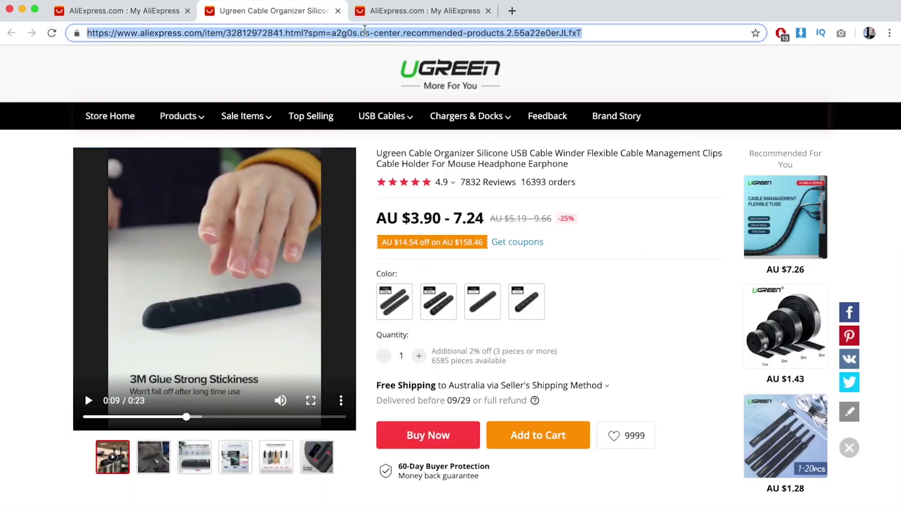
{"action": "left_click", "coordinate": [388, 14]}
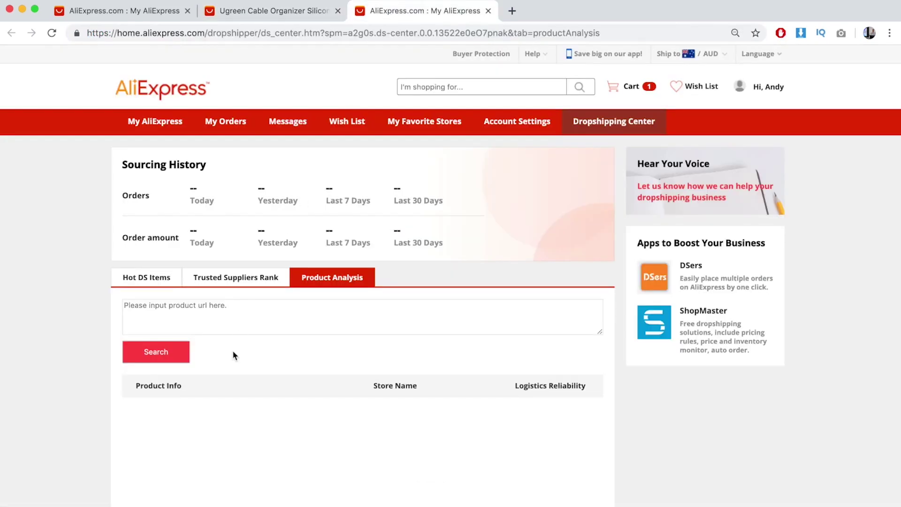
{"action": "key", "text": "super+v"}
Analyse the Ugreen cable organizer URL, check its product page, then return to the Hot DS Items list
{"action": "left_click", "coordinate": [185, 356]}
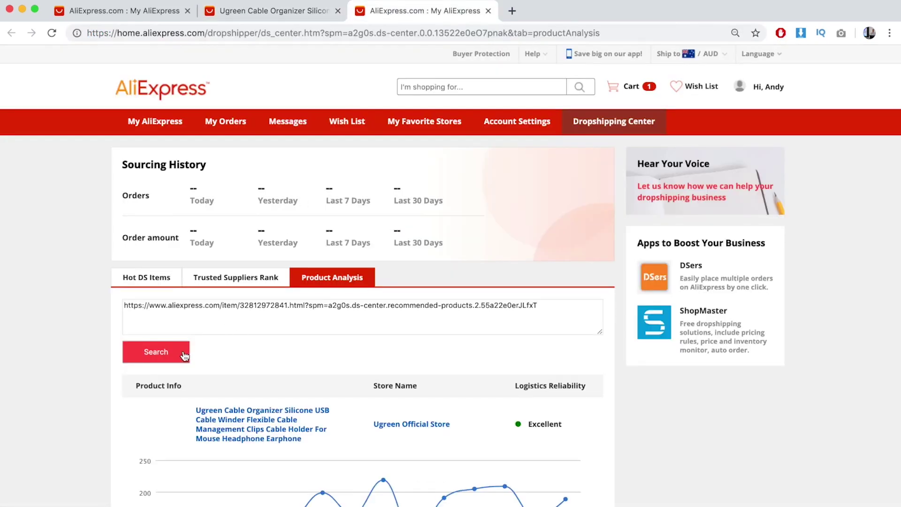
{"action": "scroll", "coordinate": [276, 465], "scroll_direction": "down", "scroll_amount": 3}
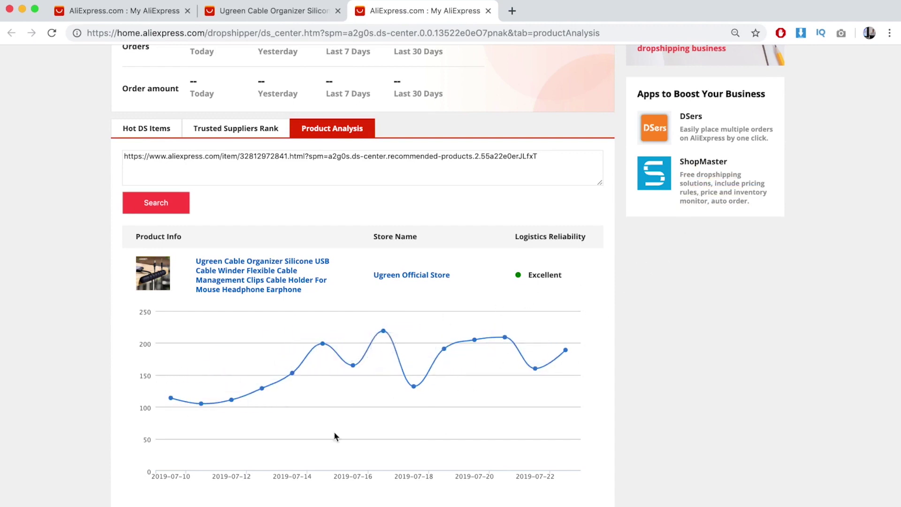
{"action": "left_click", "coordinate": [263, 10]}
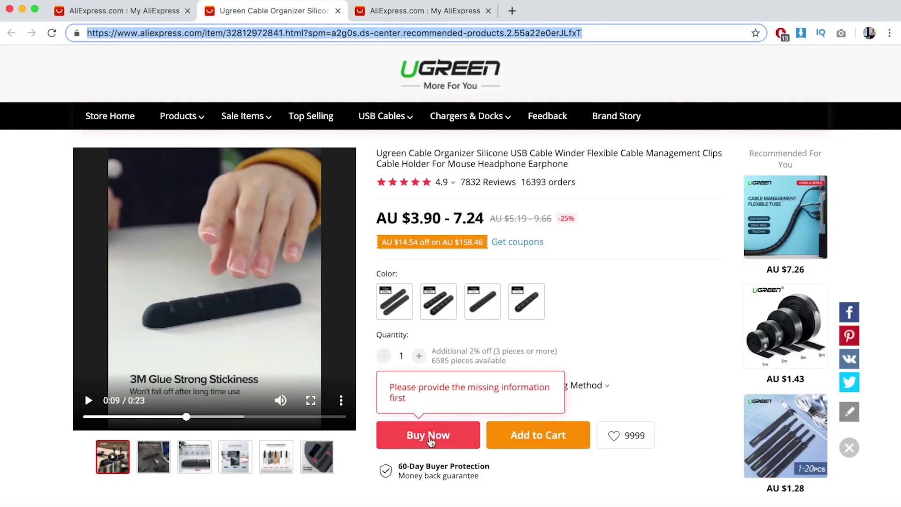
{"action": "left_click", "coordinate": [422, 11]}
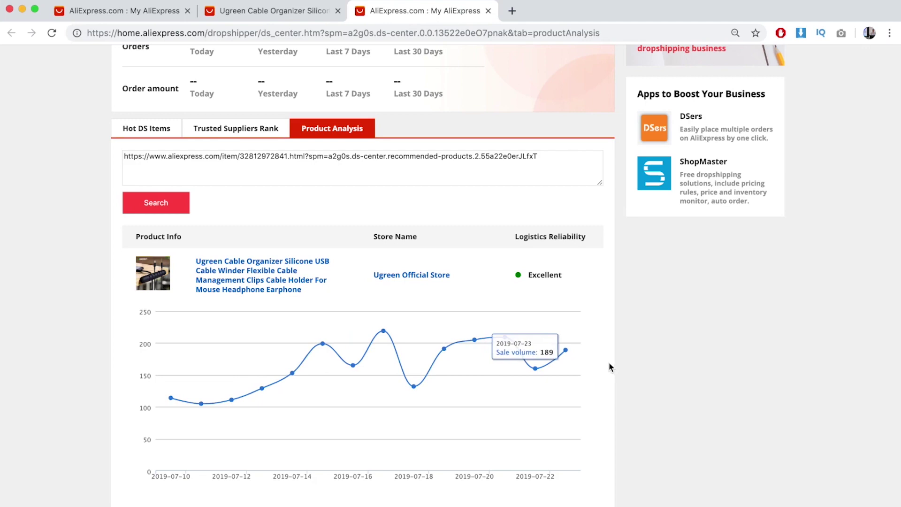
{"action": "left_click", "coordinate": [101, 14]}
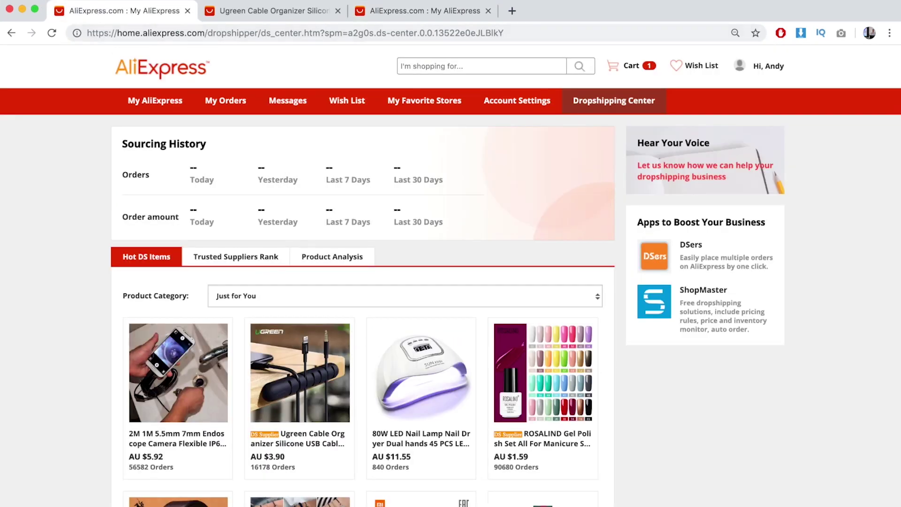
Open the women's watch and leather belt in new tabs, and analyse the watch's URL
{"action": "scroll", "coordinate": [423, 494], "scroll_direction": "down", "scroll_amount": 3}
{"action": "left_click", "coordinate": [519, 472]}
{"action": "scroll", "coordinate": [374, 471], "scroll_direction": "down", "scroll_amount": 3}
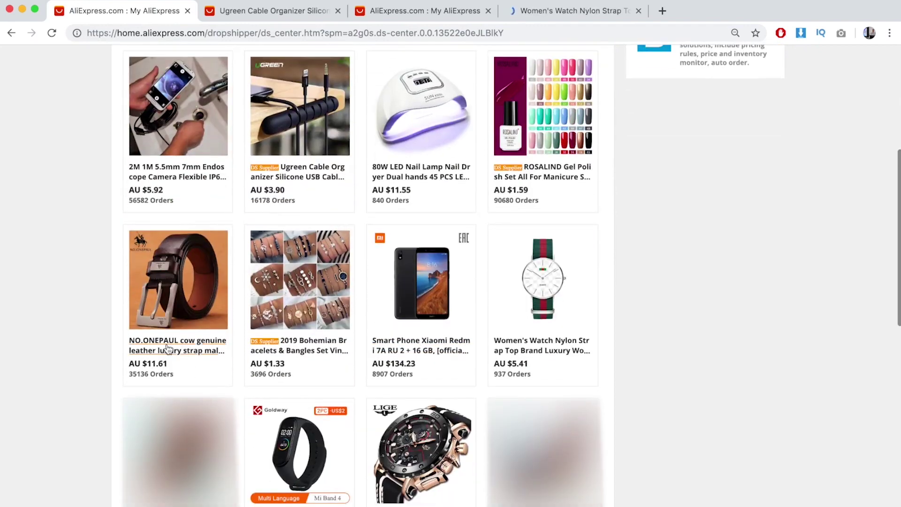
{"action": "left_click", "coordinate": [168, 295]}
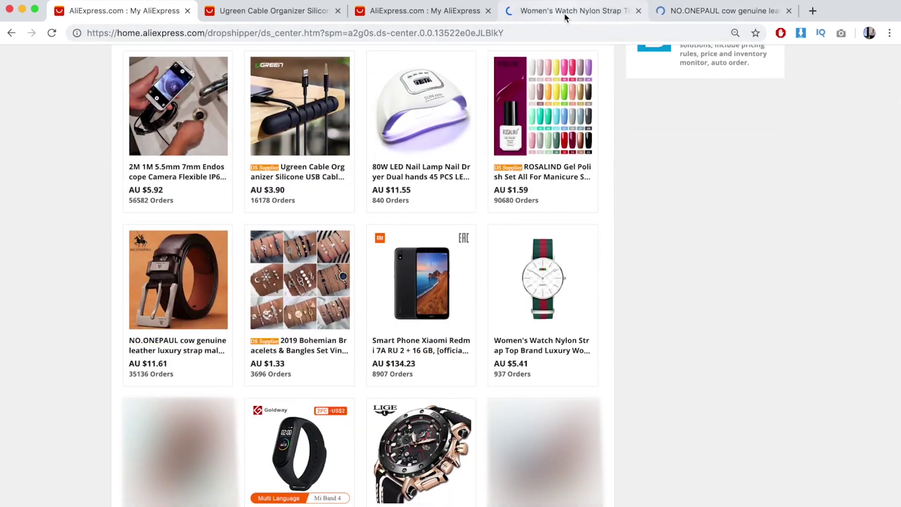
{"action": "left_click", "coordinate": [549, 12]}
{"action": "left_click", "coordinate": [549, 32]}
{"action": "key", "text": "ctrl+c"}
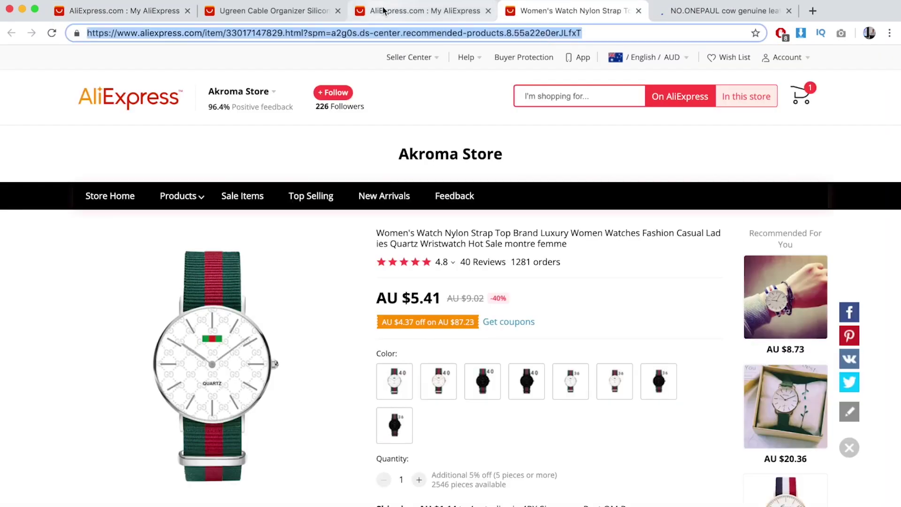
{"action": "left_click", "coordinate": [383, 10]}
{"action": "key", "text": "ctrl+a"}
{"action": "key", "text": "ctrl+v"}
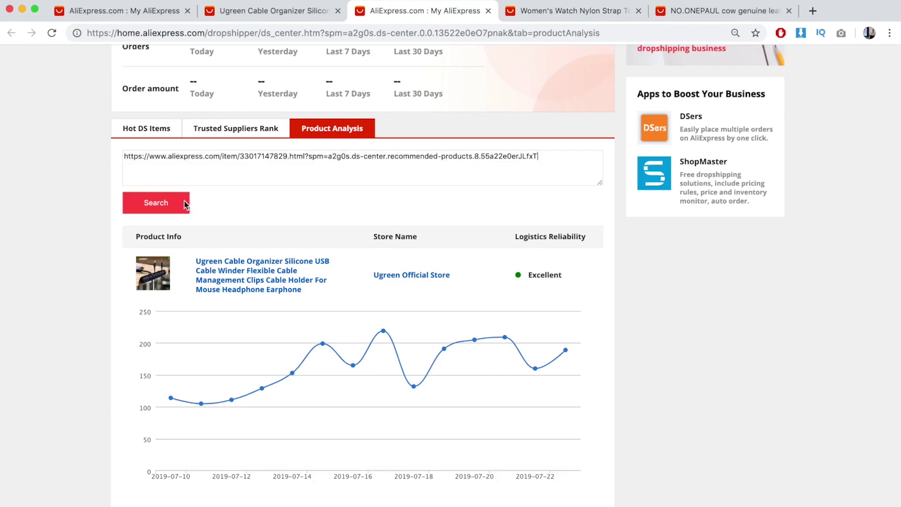
{"action": "left_click", "coordinate": [156, 204]}
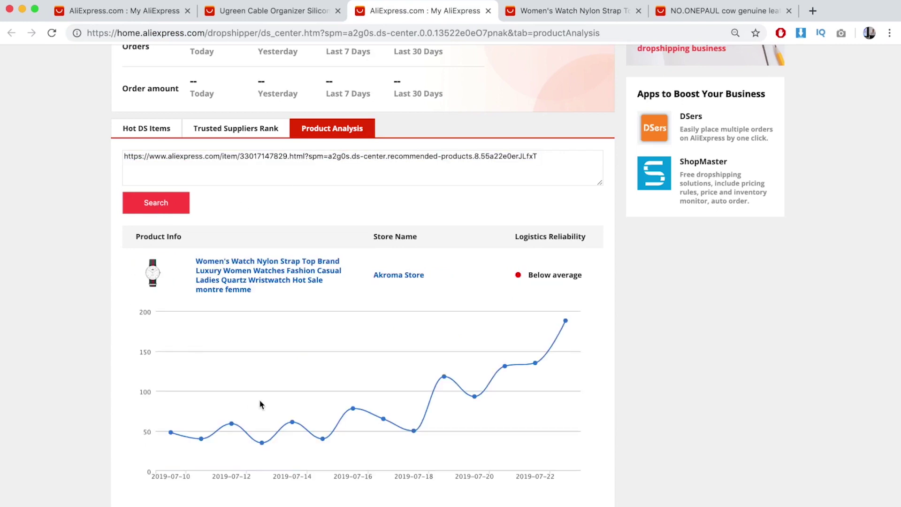
Preview the watch's second colour, then analyse the NO.ONEPAUL leather belt's URL in Product Analysis
{"action": "mouse_move", "coordinate": [559, 333]}
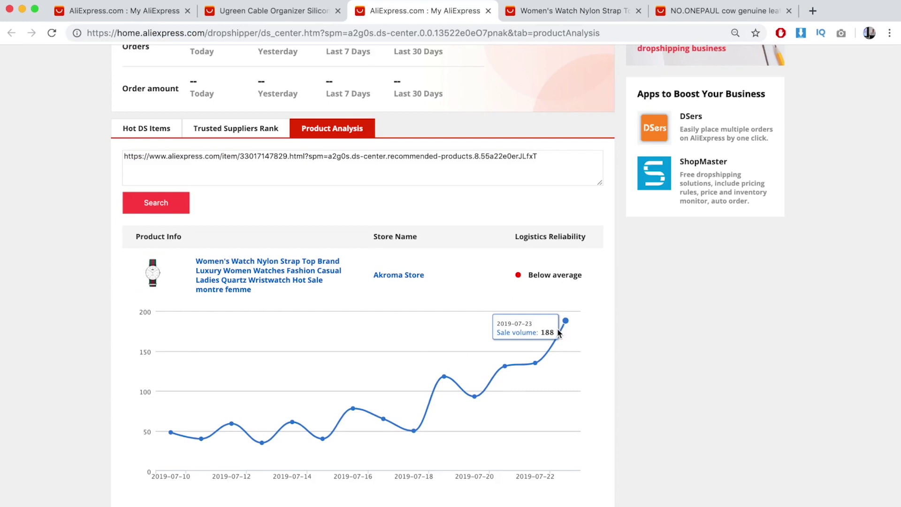
{"action": "left_click", "coordinate": [577, 12]}
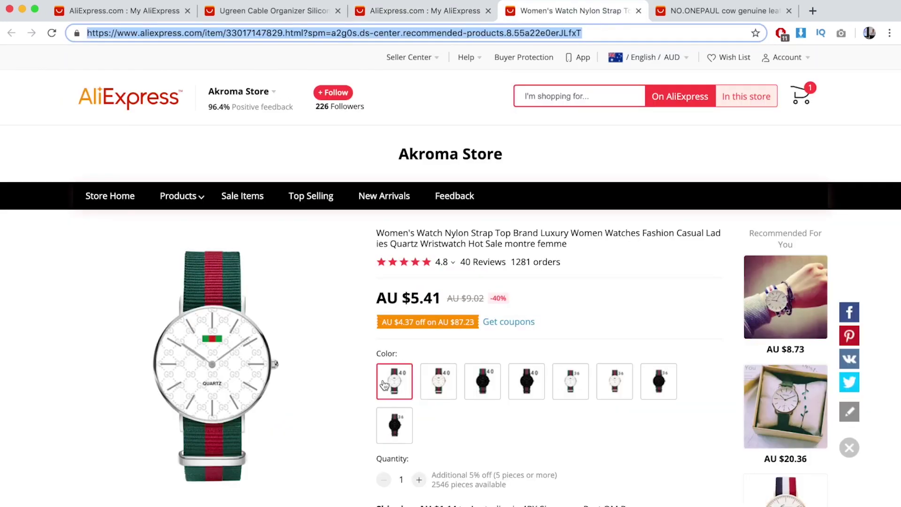
{"action": "left_click", "coordinate": [432, 393]}
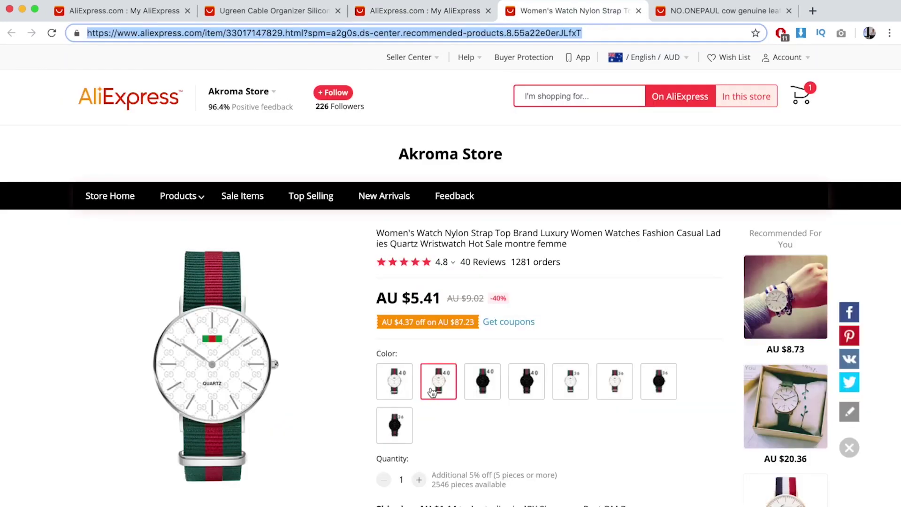
{"action": "left_click", "coordinate": [689, 13]}
{"action": "left_click", "coordinate": [684, 30]}
{"action": "key", "text": "ctrl+c"}
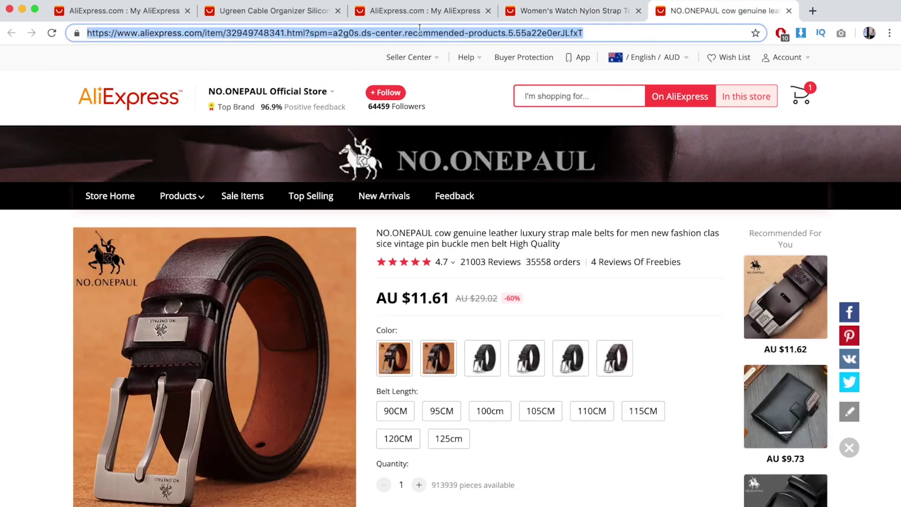
{"action": "left_click", "coordinate": [366, 11]}
{"action": "key", "text": "ctrl+a"}
{"action": "key", "text": "ctrl+v"}
{"action": "left_click", "coordinate": [162, 204]}
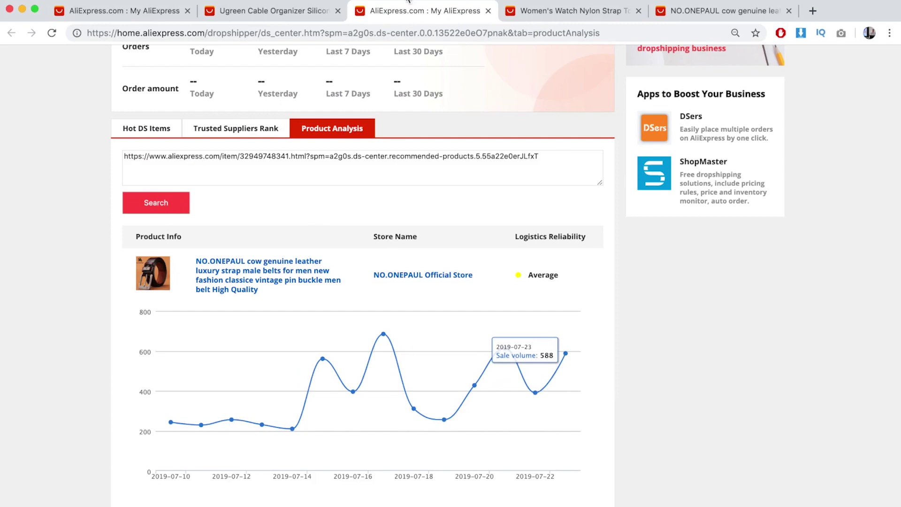
Copy the Xiaomi Mi Band 4 link from the Hot DS Items list and analyse it in Product Analysis
{"action": "left_click", "coordinate": [237, 11]}
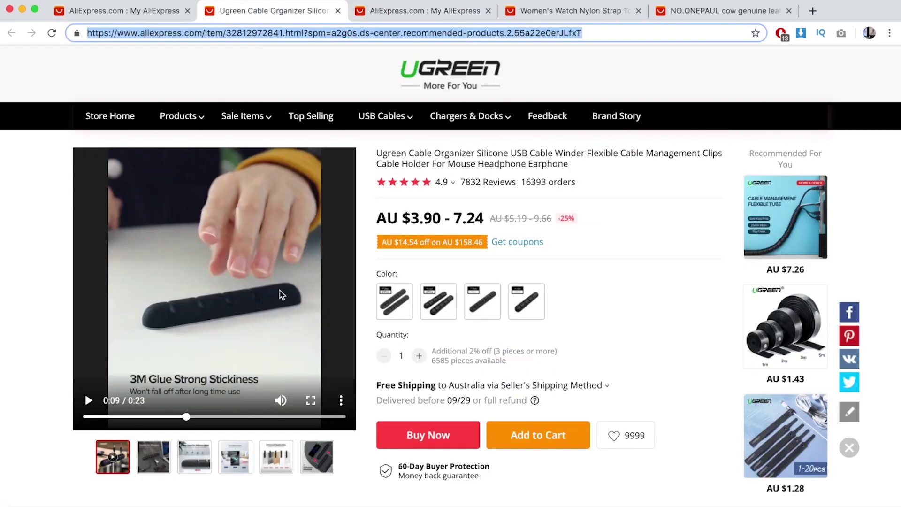
{"action": "left_click", "coordinate": [125, 10]}
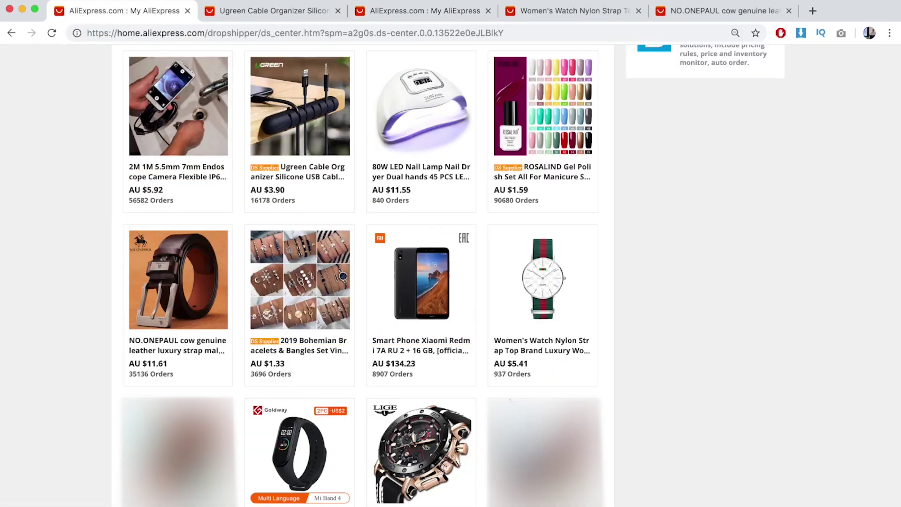
{"action": "scroll", "coordinate": [460, 302], "scroll_direction": "down", "scroll_amount": 3}
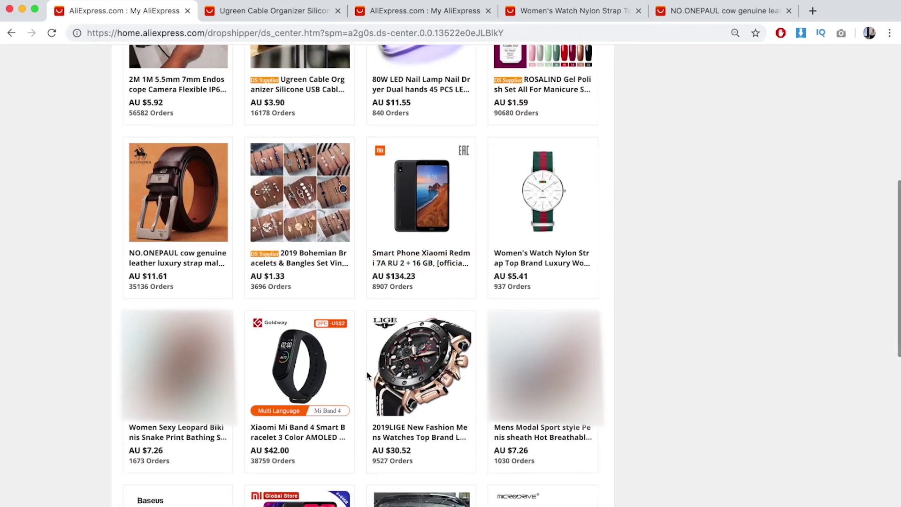
{"action": "scroll", "coordinate": [367, 374], "scroll_direction": "down", "scroll_amount": 2}
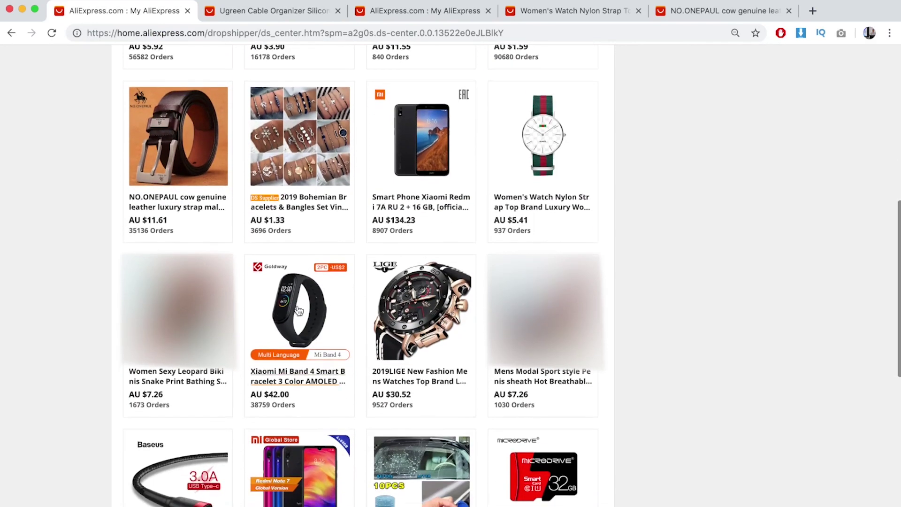
{"action": "left_click", "coordinate": [319, 264]}
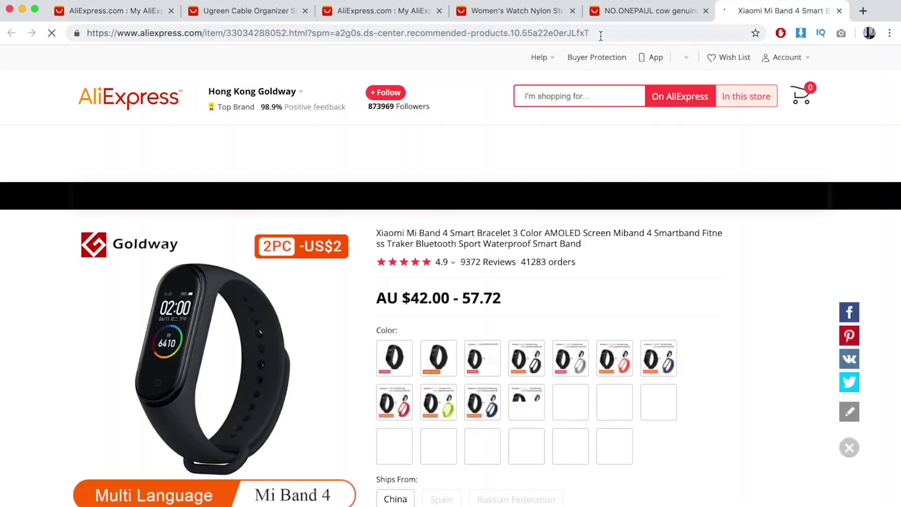
{"action": "left_click", "coordinate": [590, 30]}
{"action": "key", "text": "super+c"}
{"action": "left_click", "coordinate": [517, 10]}
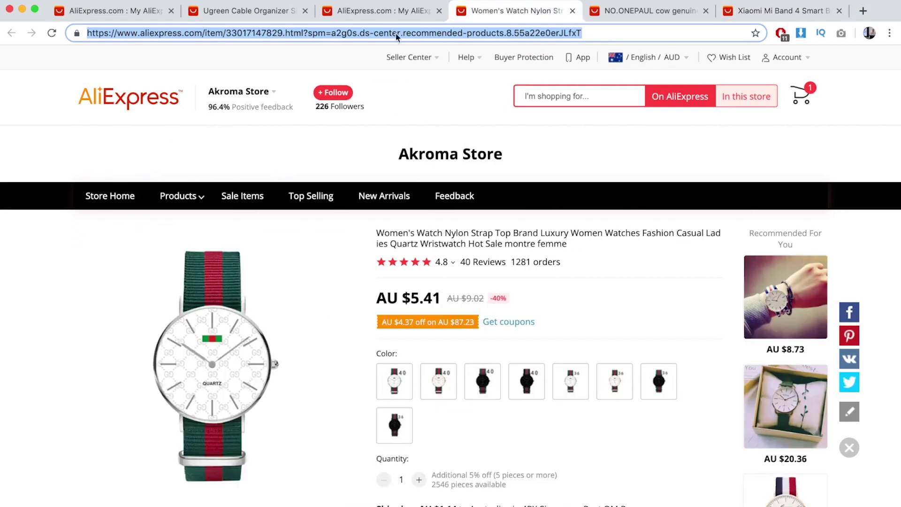
{"action": "left_click", "coordinate": [390, 10]}
{"action": "key", "text": "super+a"}
{"action": "key", "text": "super+v"}
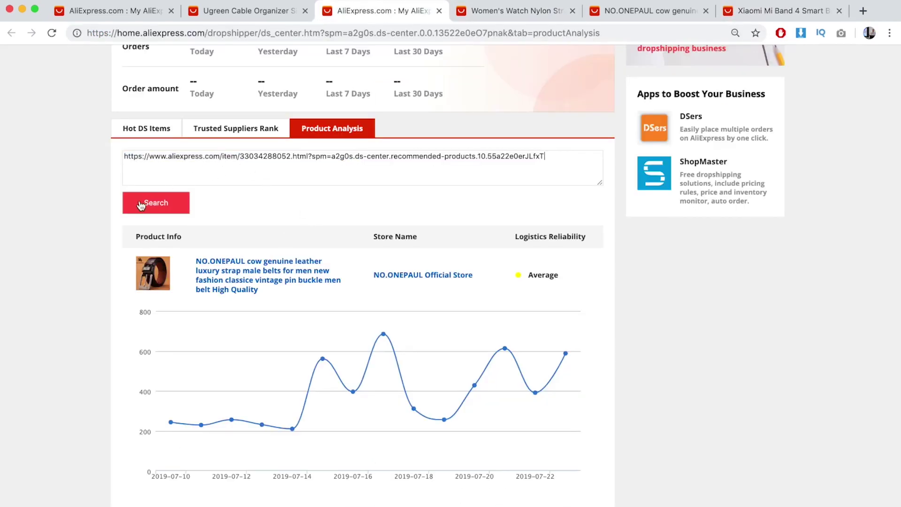
{"action": "left_click", "coordinate": [147, 203]}
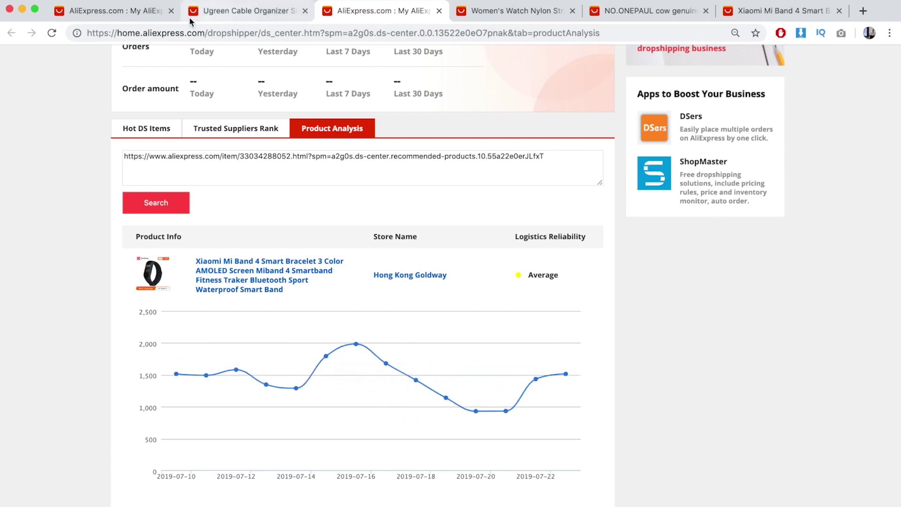
Open the 10PCS/Pack car wiper tablets, paste their URL into Product Analysis and search
{"action": "left_click", "coordinate": [113, 11]}
{"action": "scroll", "coordinate": [450, 208], "scroll_direction": "down", "scroll_amount": 1}
{"action": "left_click", "coordinate": [450, 204]}
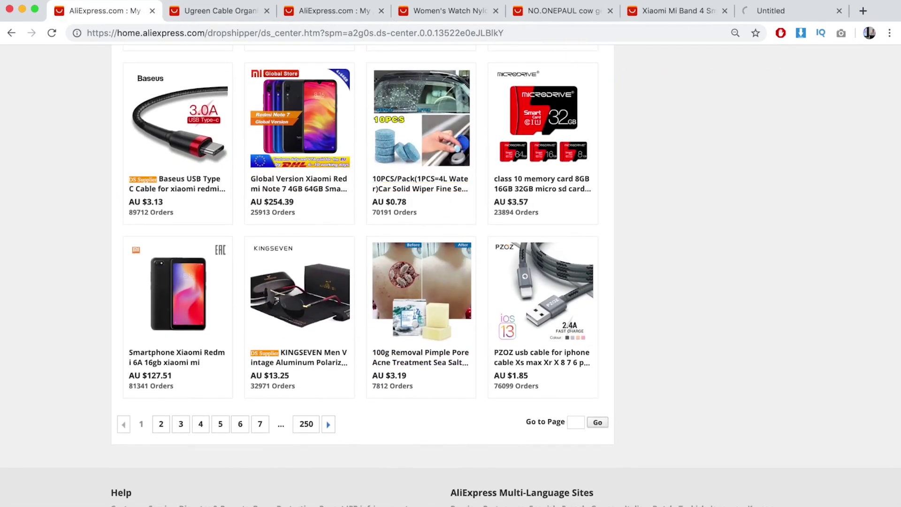
{"action": "left_click", "coordinate": [792, 10]}
{"action": "left_click", "coordinate": [591, 29]}
{"action": "key", "text": "cmd+c"}
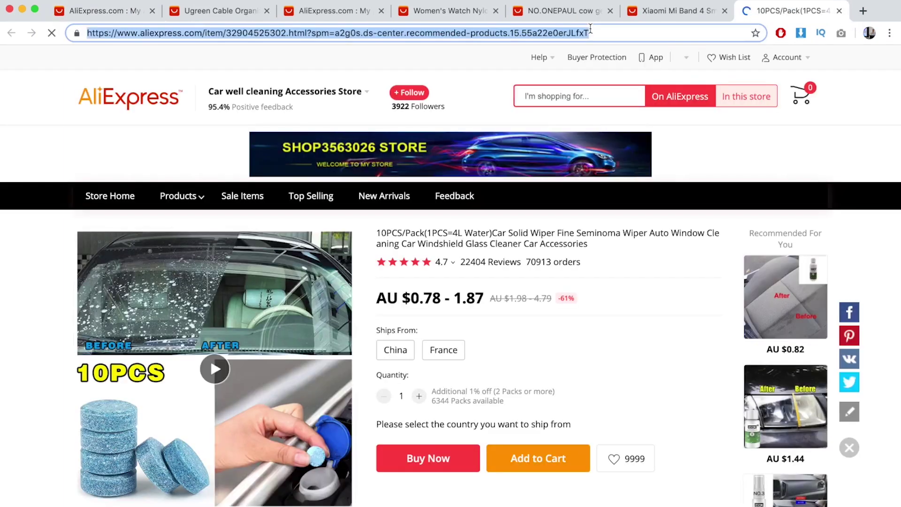
{"action": "left_click", "coordinate": [429, 13]}
{"action": "left_click", "coordinate": [313, 14]}
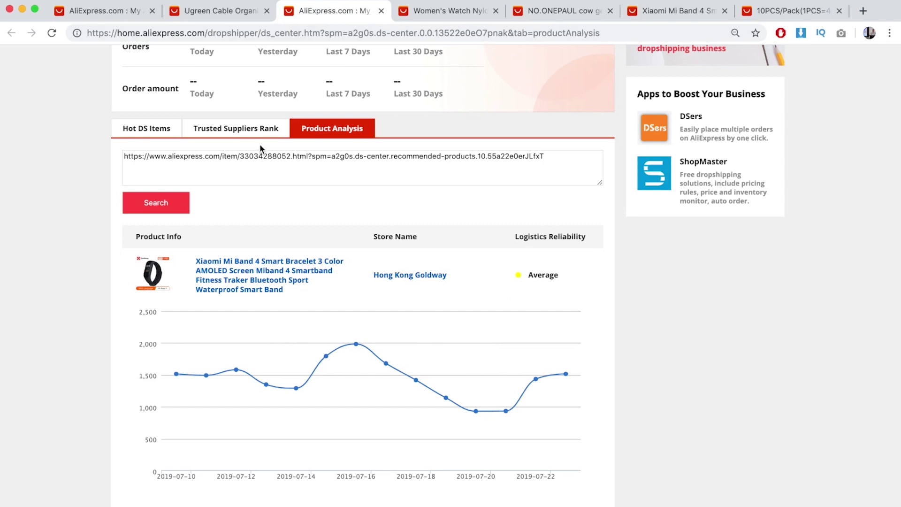
{"action": "triple_click", "coordinate": [233, 168]}
{"action": "key", "text": "cmd+v"}
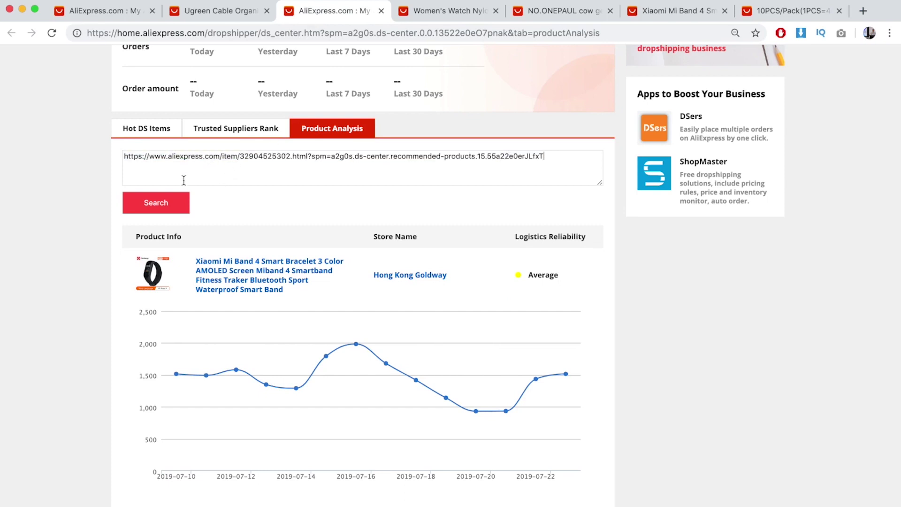
{"action": "left_click", "coordinate": [158, 209]}
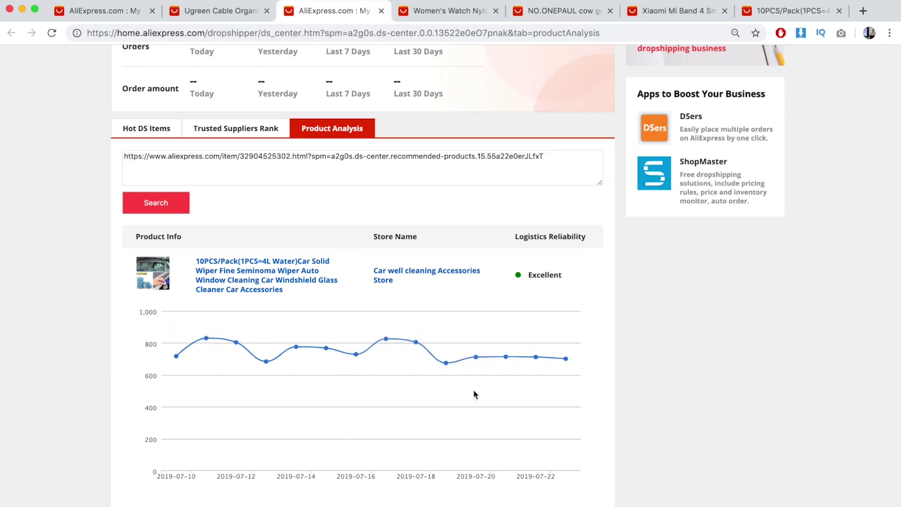
Inspect the wiper tablets' sales-volume chart, showing 701 sales on 2019-07-23
{"action": "scroll", "coordinate": [309, 192], "scroll_direction": "up", "scroll_amount": 1}
{"action": "scroll", "coordinate": [308, 192], "scroll_direction": "up", "scroll_amount": 3}
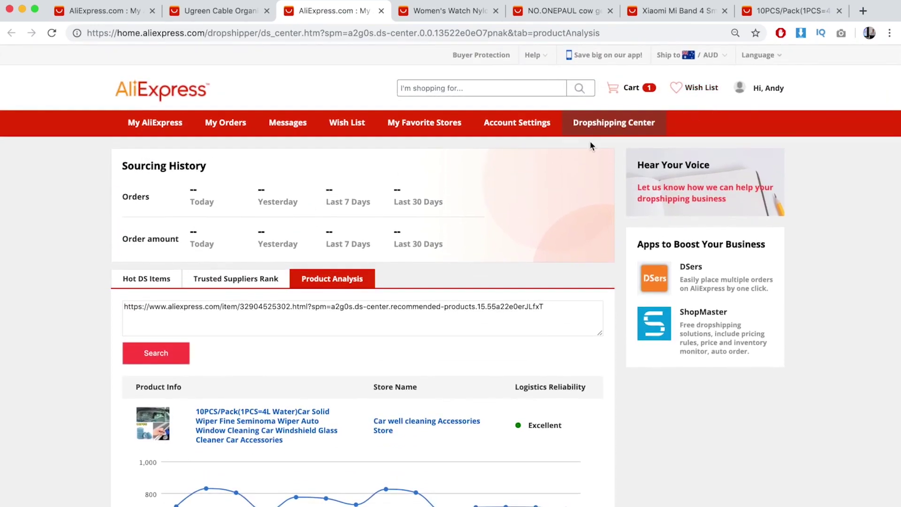
{"action": "scroll", "coordinate": [166, 164], "scroll_direction": "down", "scroll_amount": 2}
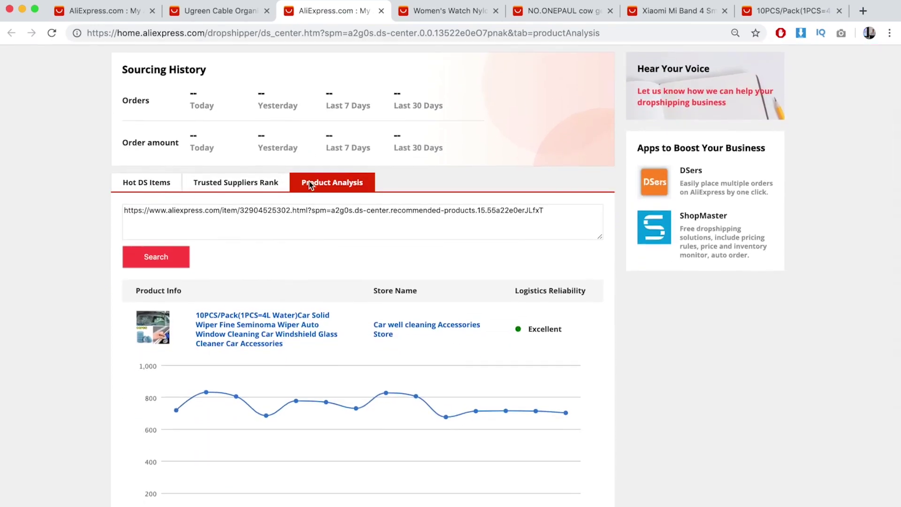
{"action": "mouse_move", "coordinate": [417, 409]}
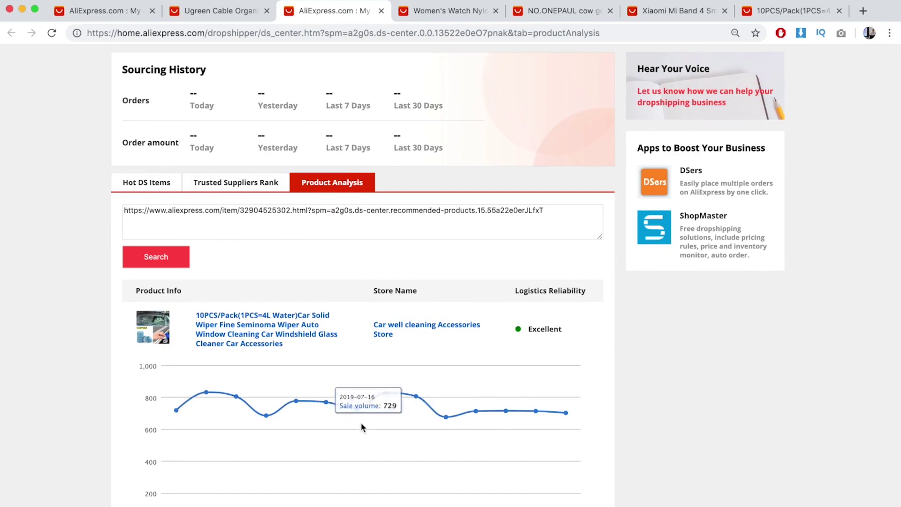
{"action": "scroll", "coordinate": [419, 409], "scroll_direction": "down", "scroll_amount": 3}
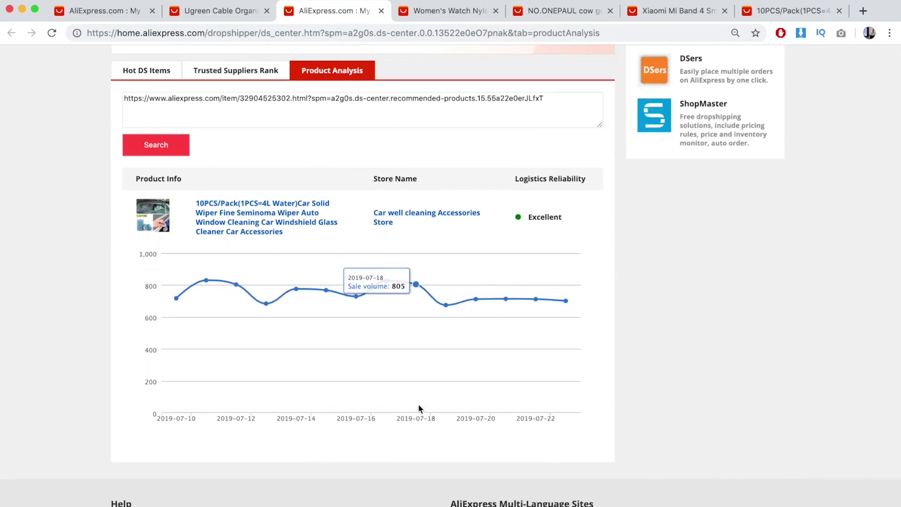